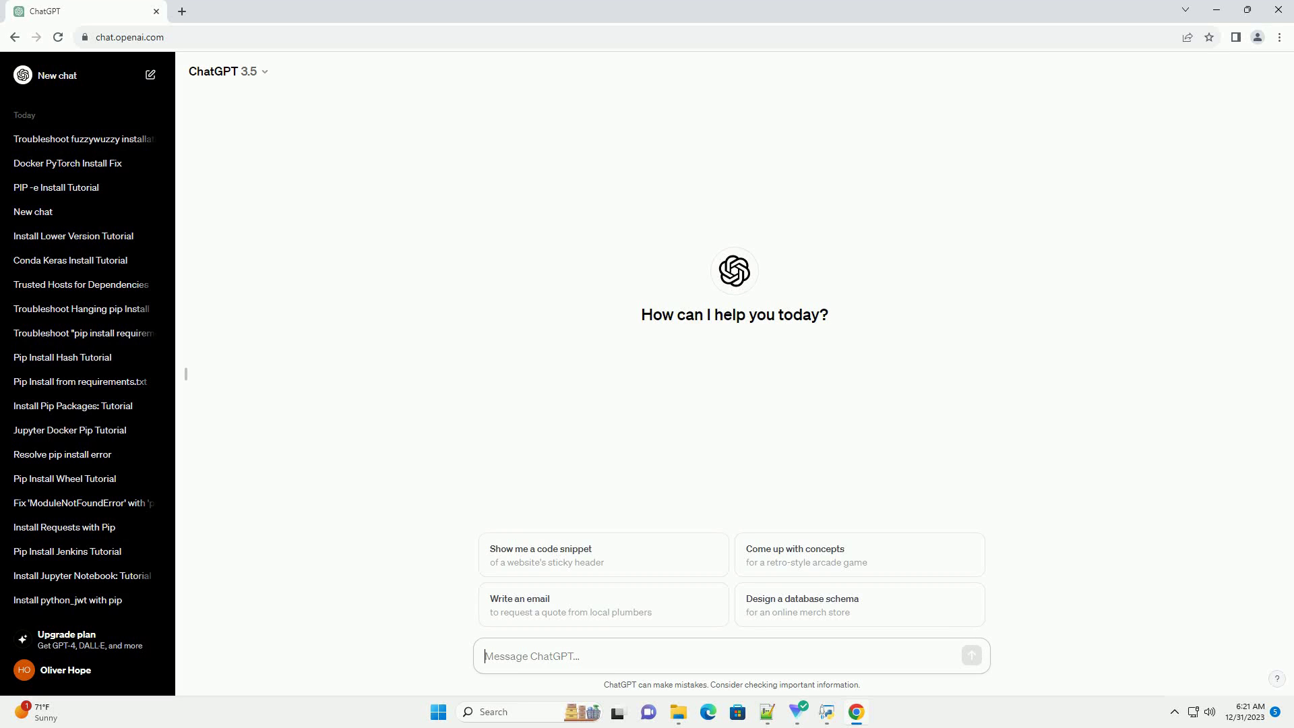
pyautogui.write('write an informative tutorial about pip install chromadb failed to build hnswlib with code example')
# Send the prompt requesting a code-example tutorial on chromadb's hnswlib build failure.
pyautogui.press('Return')
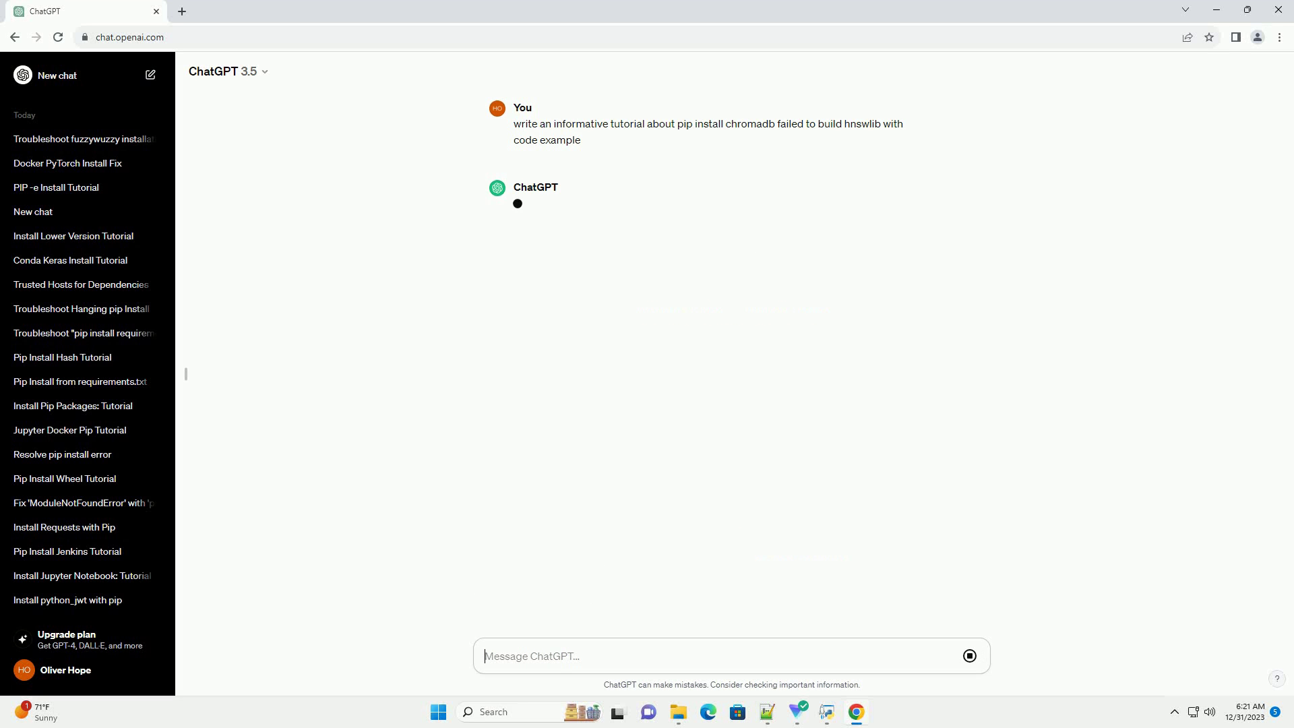